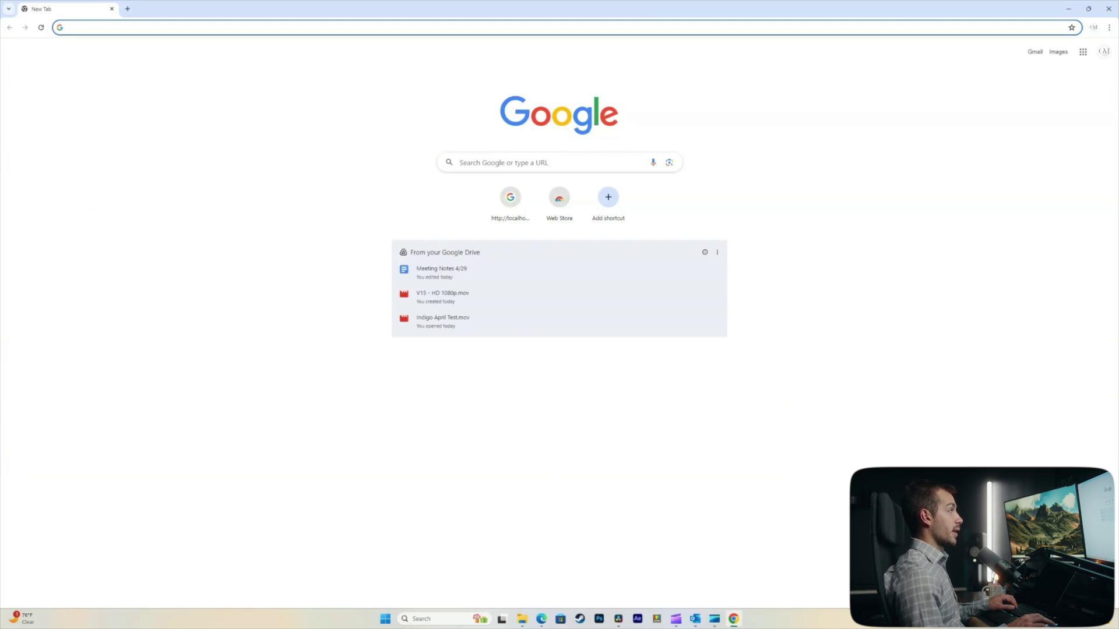
# - Open aka.ms/downloadwindows11 and review the Windows 11 download options, including the disk image (ISO) for x64 devices
pyautogui.write('aka.ms')
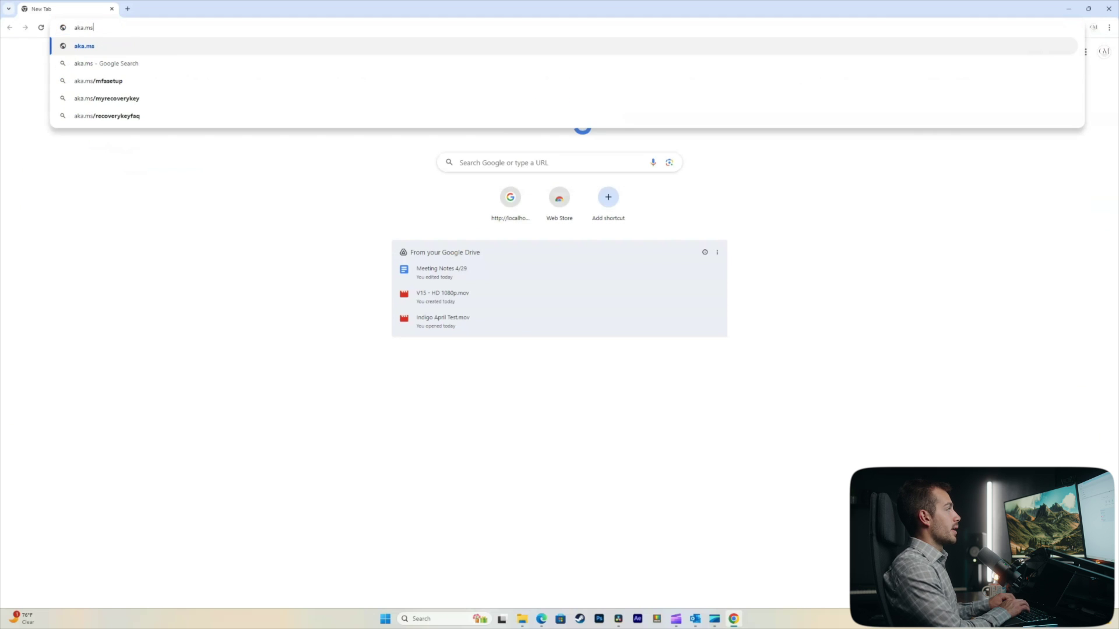
pyautogui.write('/downloadwindows11')
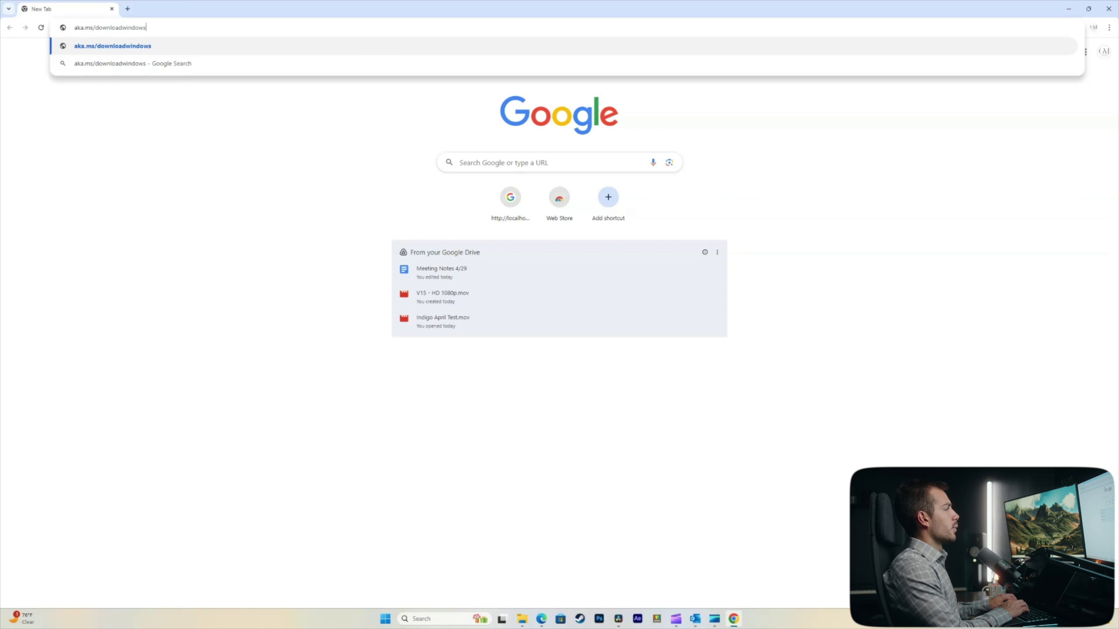
pyautogui.press('Return')
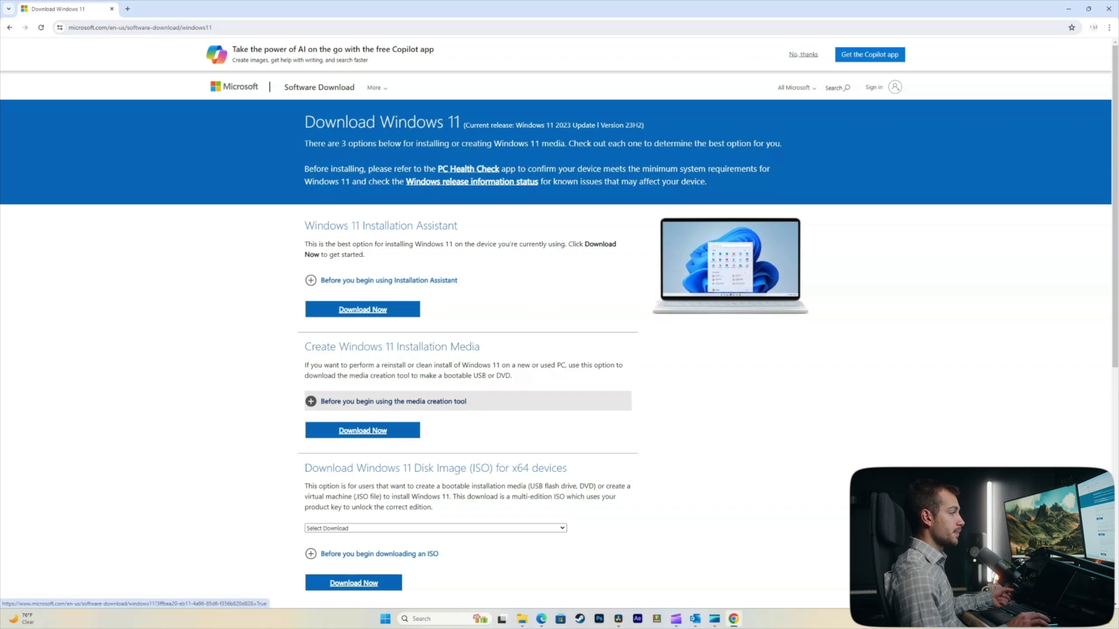
pyautogui.scroll(-1, 560, 322)
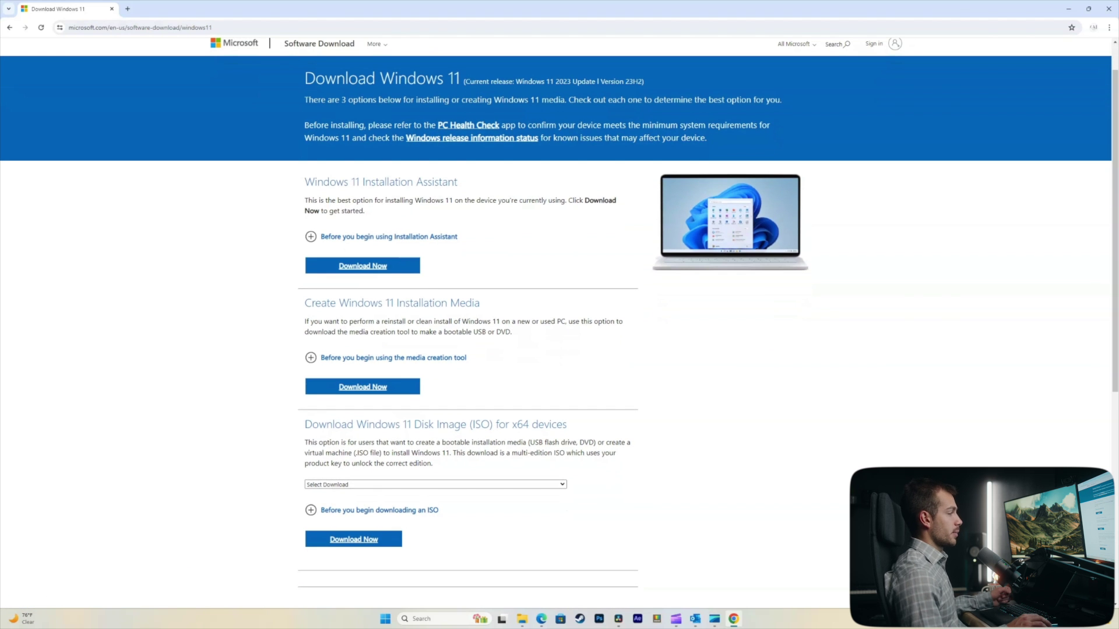
pyautogui.scroll(1, 560, 322)
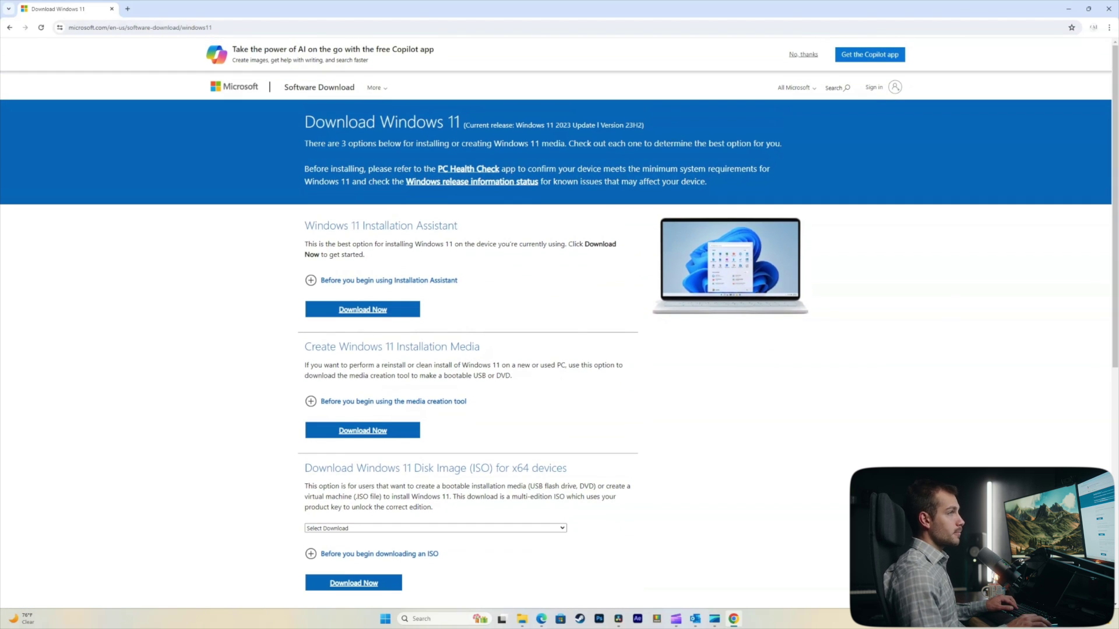
pyautogui.moveTo(1089, 9)
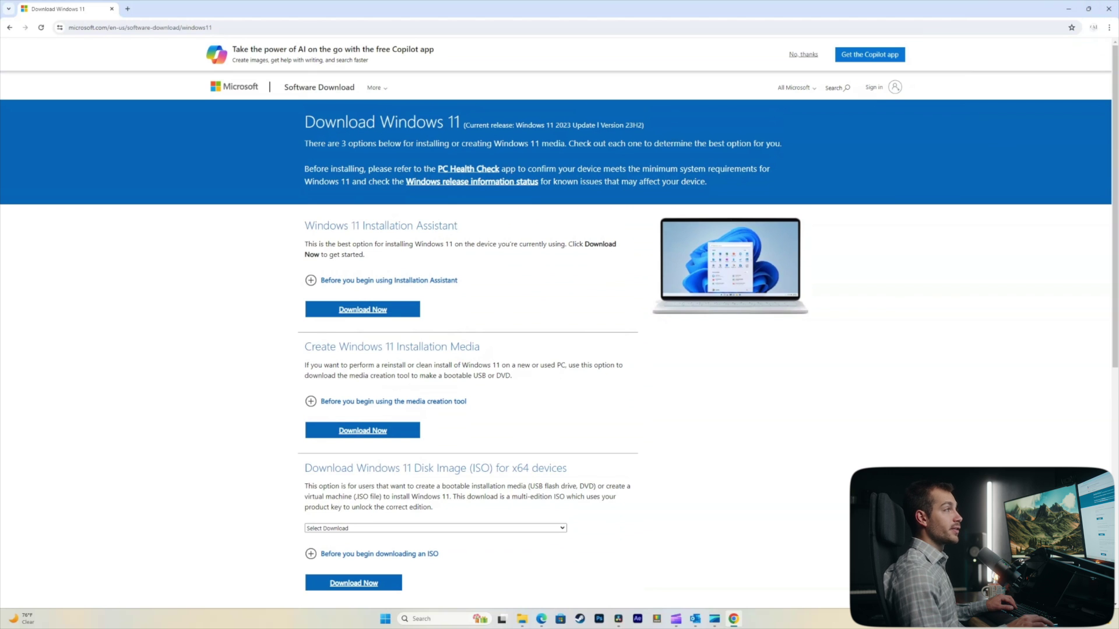
# - Go to rufus.ie/en and look through the latest Rufus releases available for download
pyautogui.click(107, 27)
pyautogui.hotkey('ctrl', 'a')
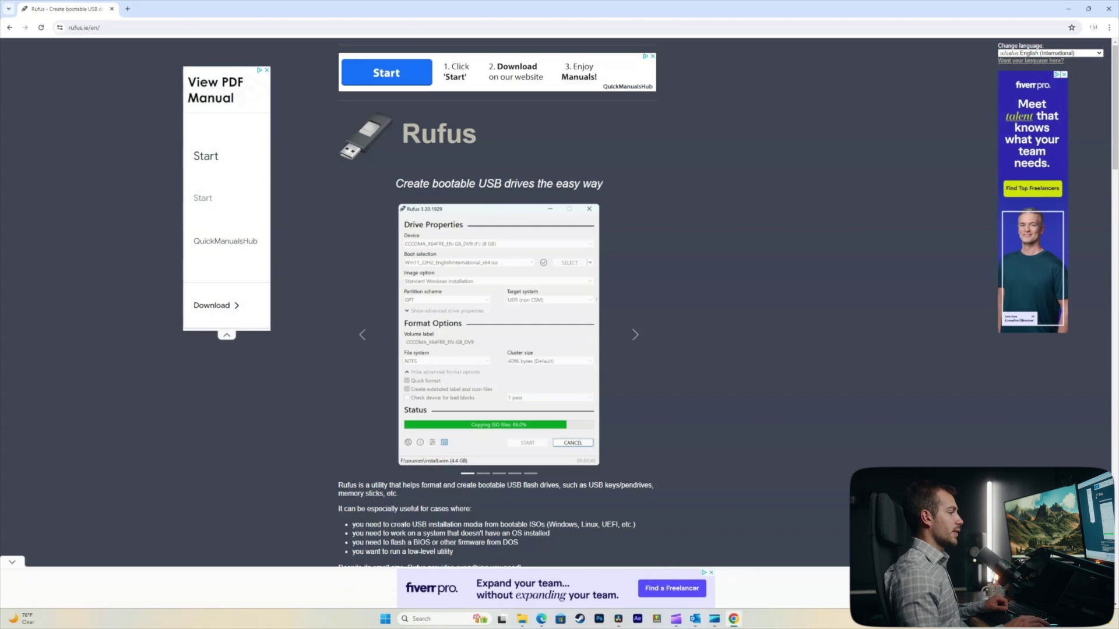
pyautogui.scroll(-2, 559, 303)
pyautogui.scroll(-4, 560, 303)
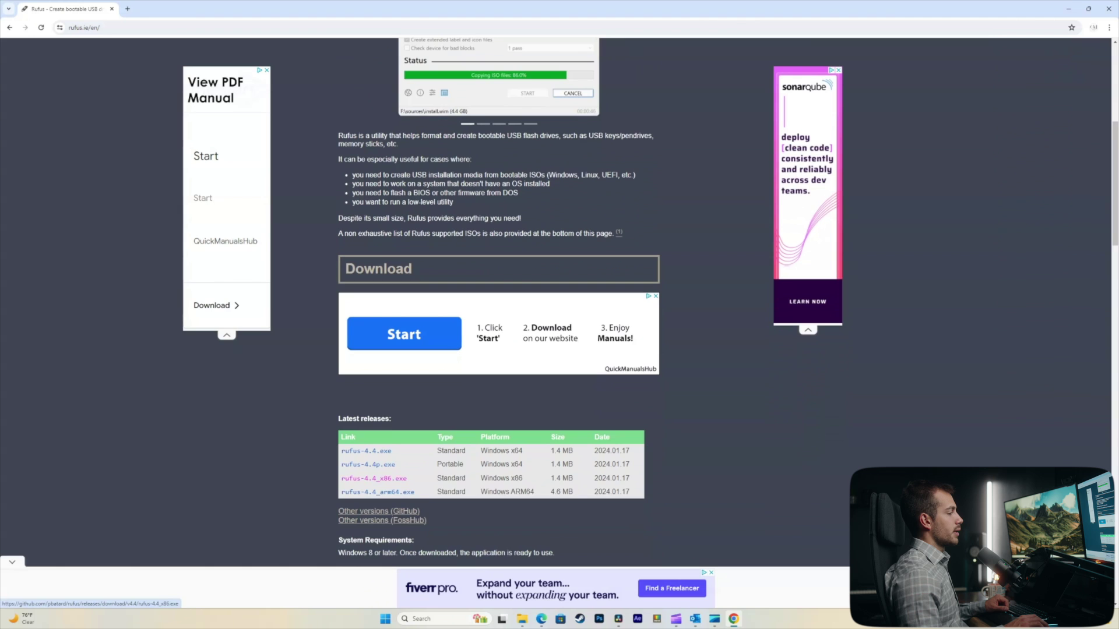
pyautogui.scroll(-1, 376, 435)
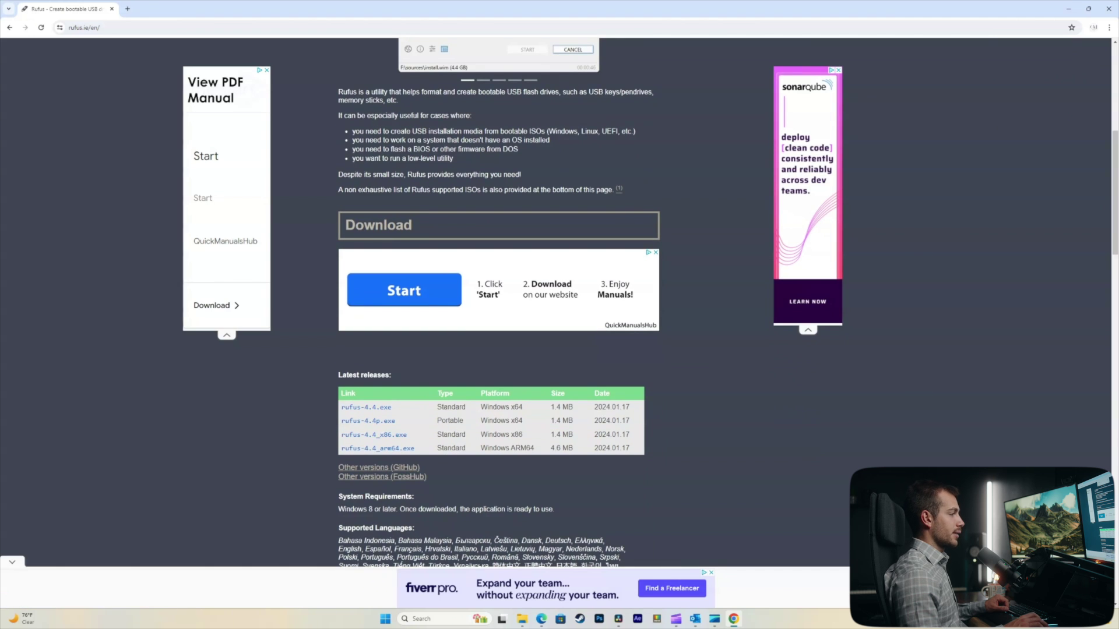
pyautogui.scroll(-2, 560, 303)
pyautogui.scroll(2, 559, 303)
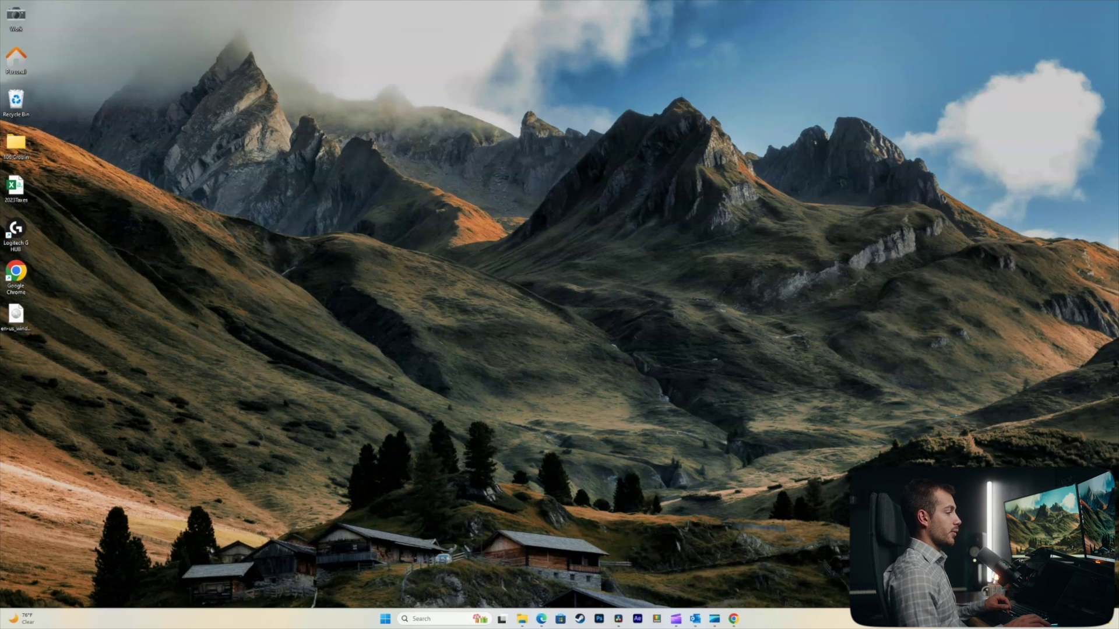
# - Launch rufus-4.4.exe and choose the 256 GB ESD-ISO (F:) drive as the device
pyautogui.click(385, 619)
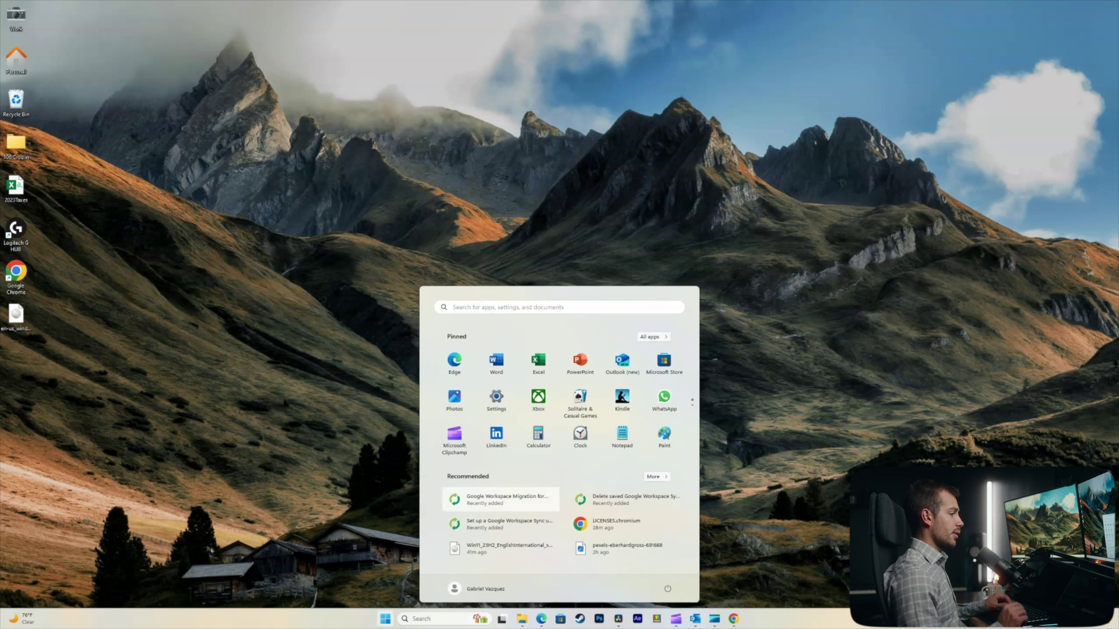
pyautogui.write('rufus')
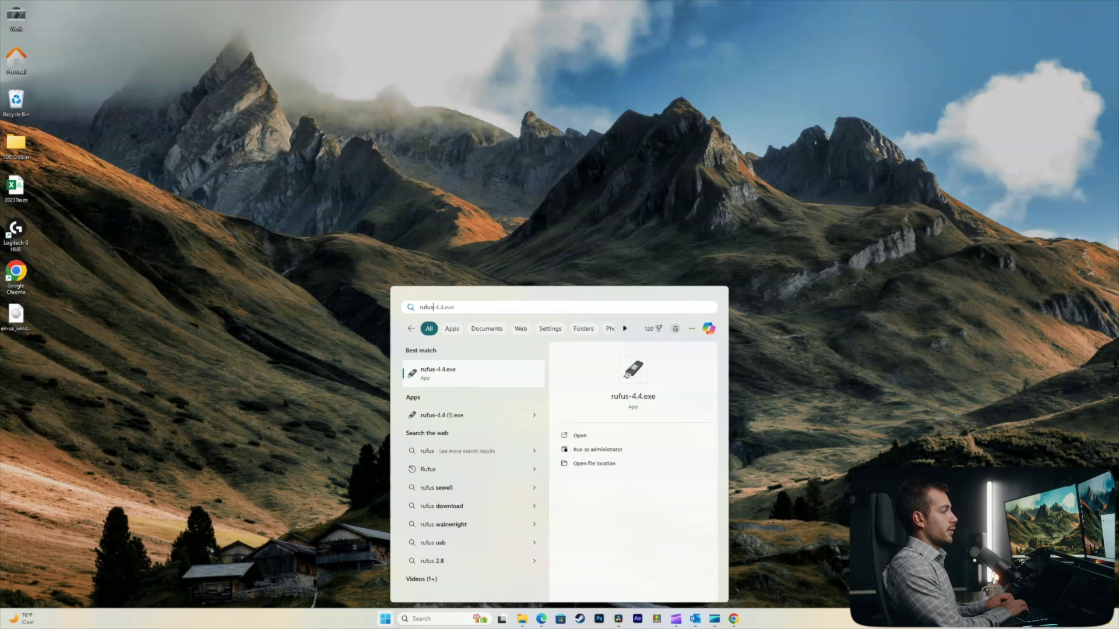
pyautogui.press('Return')
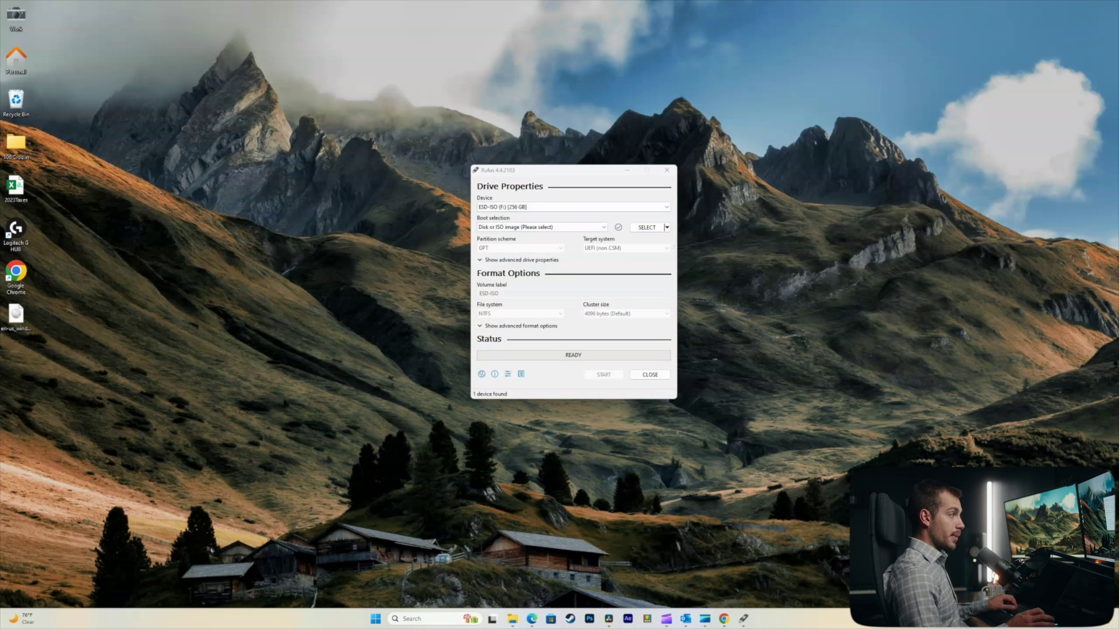
pyautogui.click(573, 207)
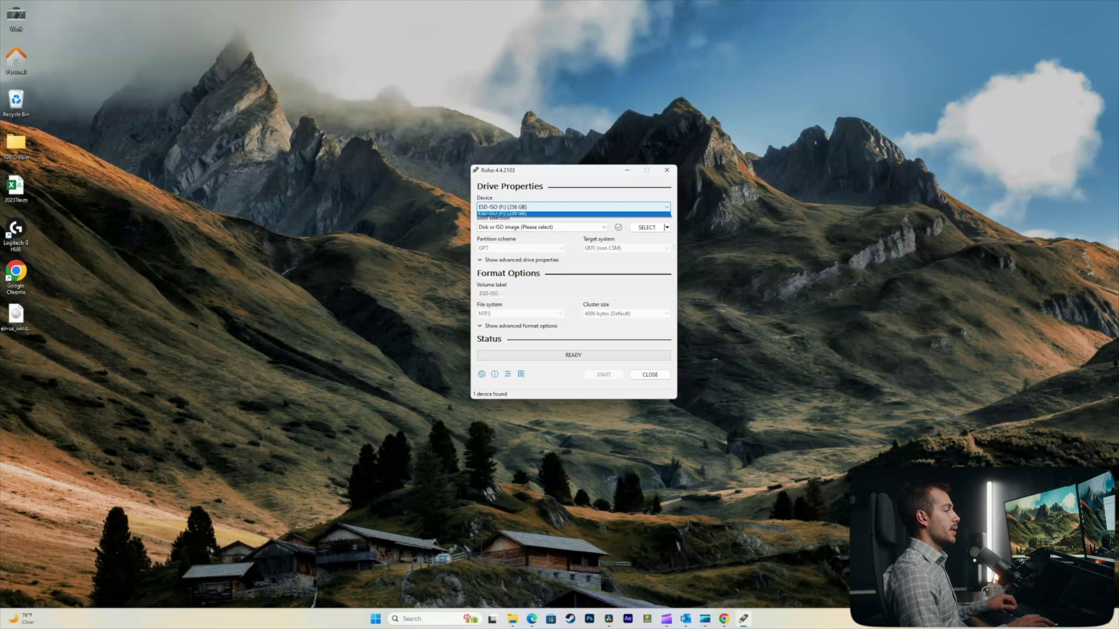
pyautogui.press('Return')
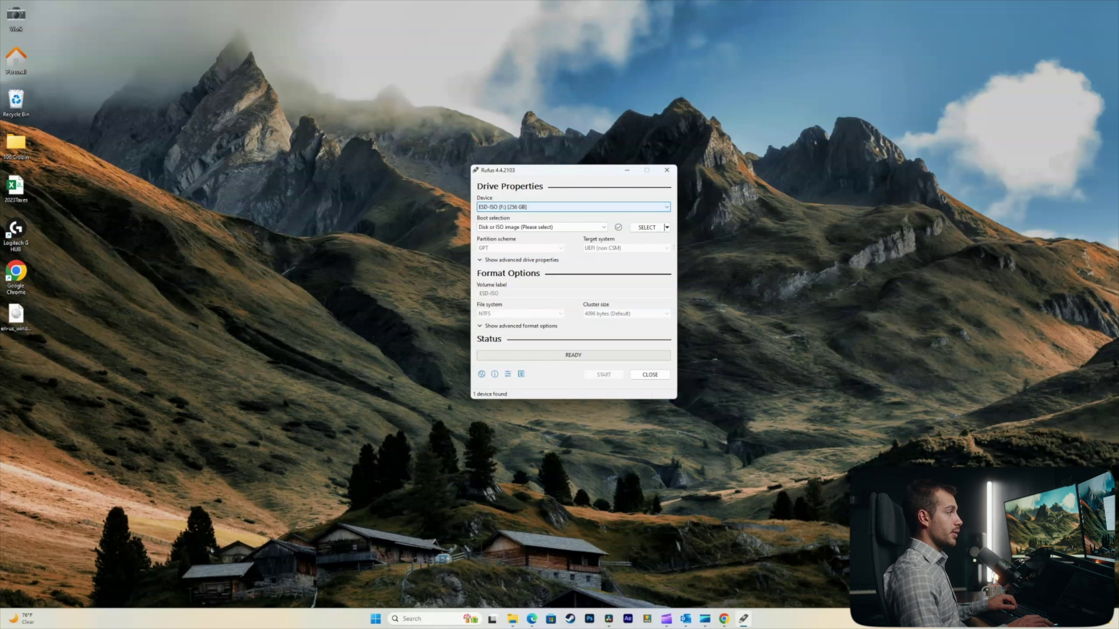
pyautogui.hotkey('alt', 'Down')
pyautogui.press('Return')
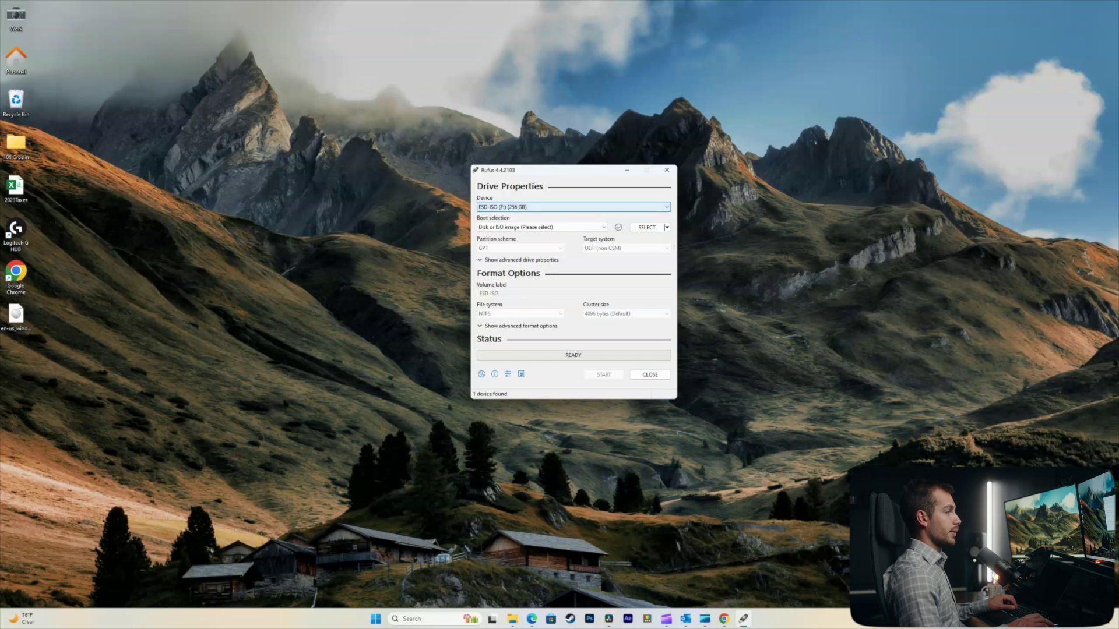
# - Choose the Win11_23H2_EnglishInternational_x64v2.iso file on the Desktop as the boot image
pyautogui.press('Tab')
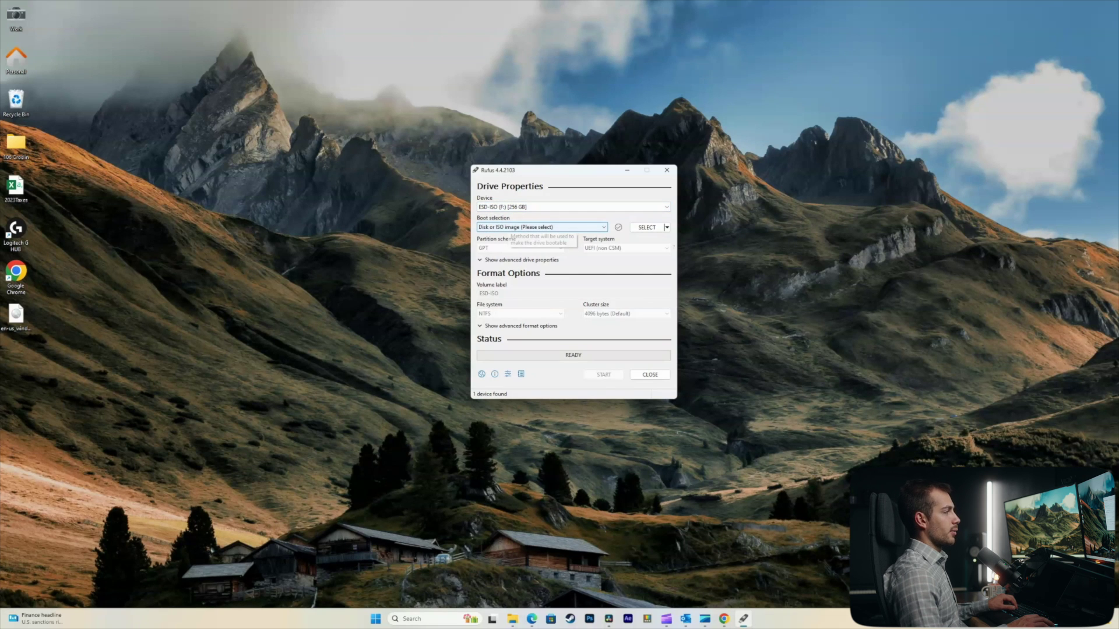
pyautogui.press('Tab')
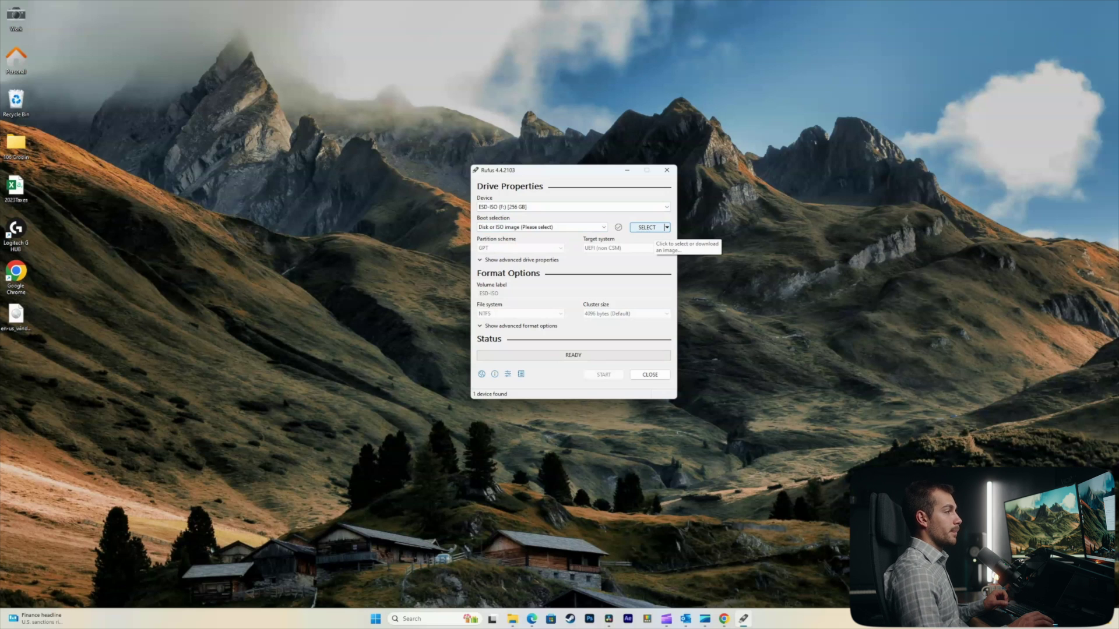
pyautogui.press('space')
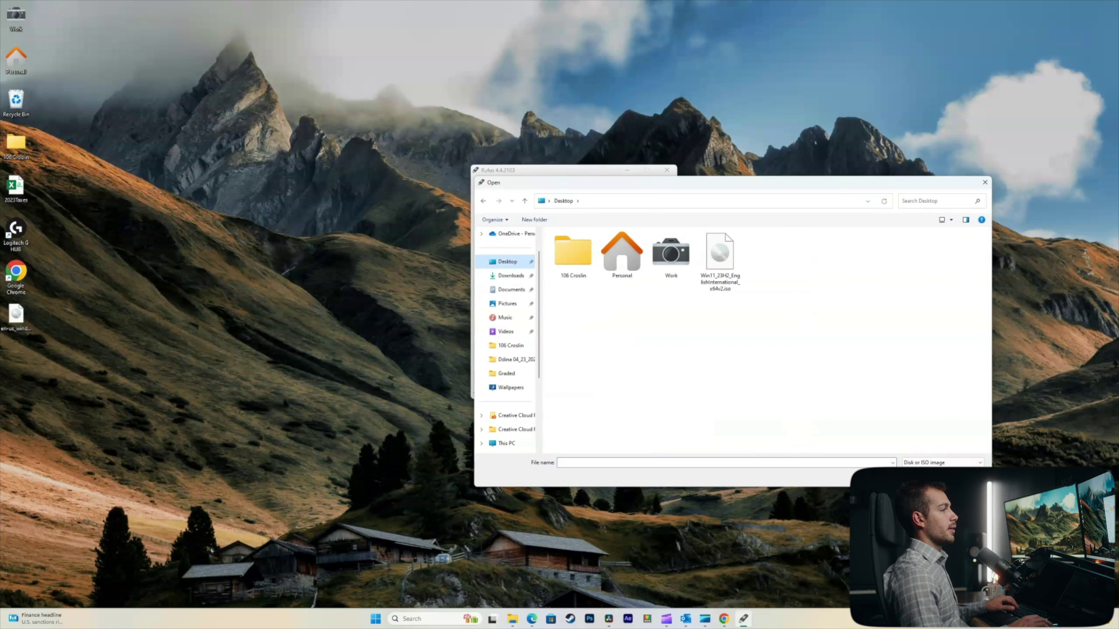
pyautogui.click(721, 261)
pyautogui.doubleClick(720, 261)
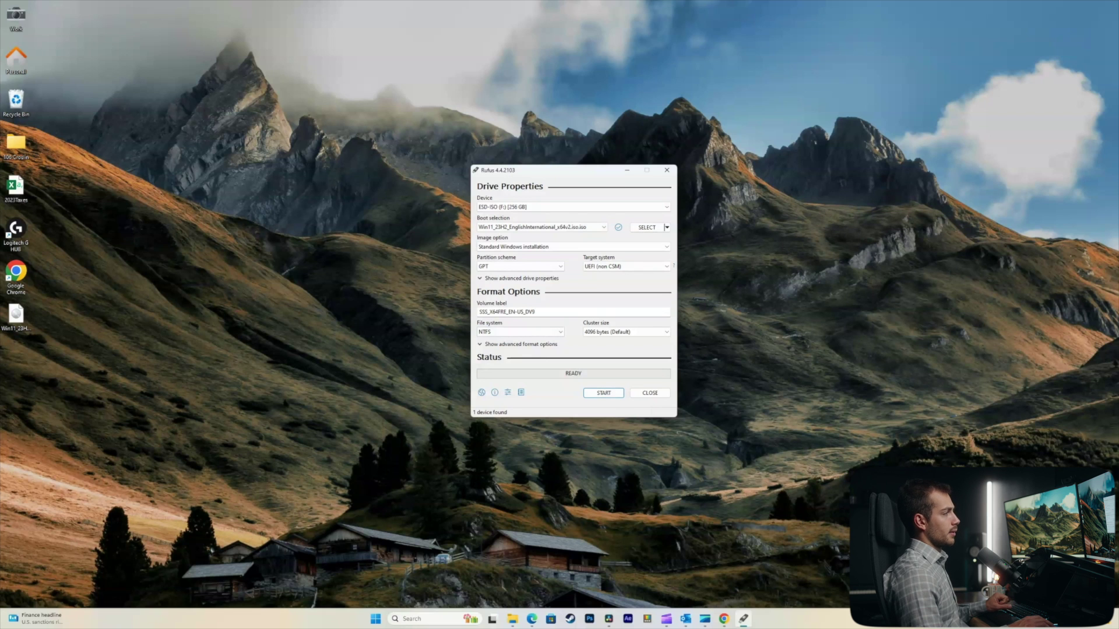
# - Select GPT as the partition scheme and keep UEFI (non CSM) as the target system
pyautogui.click(520, 266)
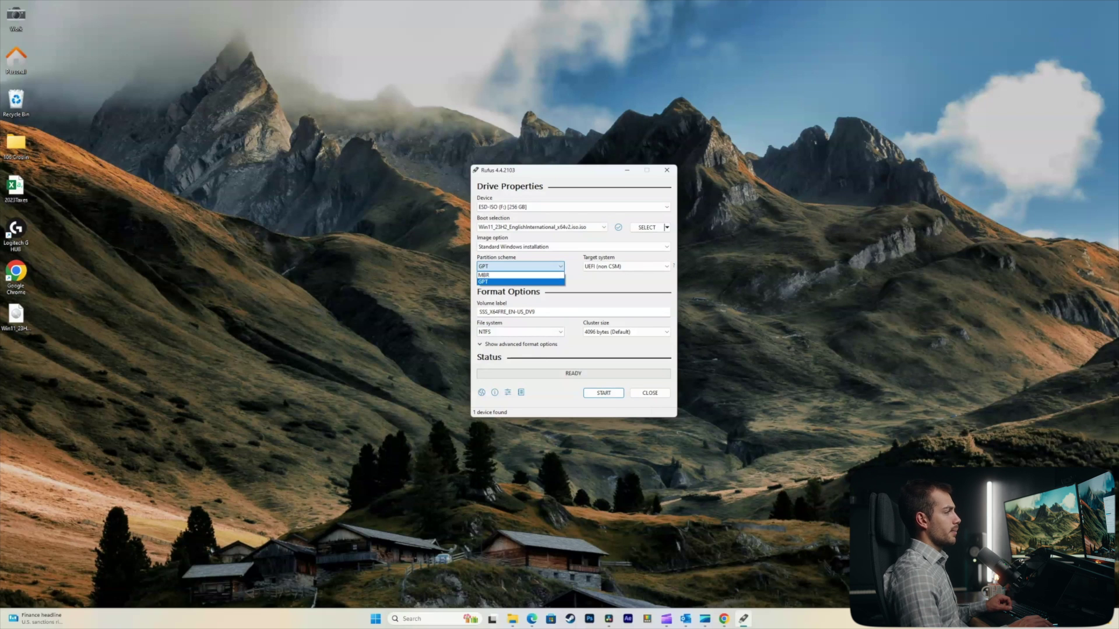
pyautogui.click(521, 282)
pyautogui.click(520, 266)
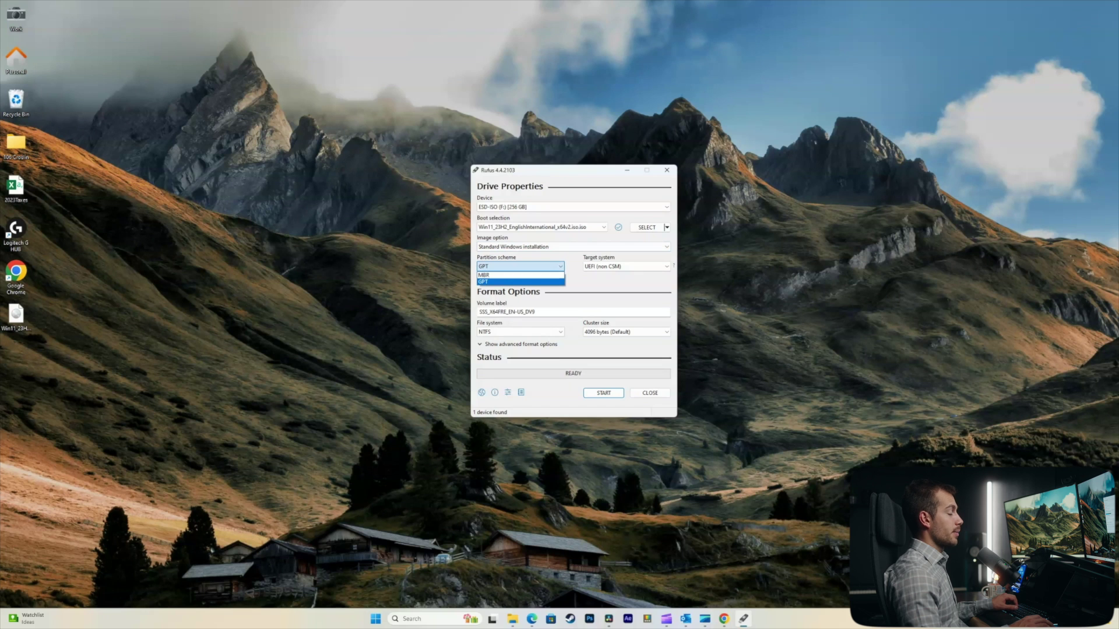
pyautogui.press('Up')
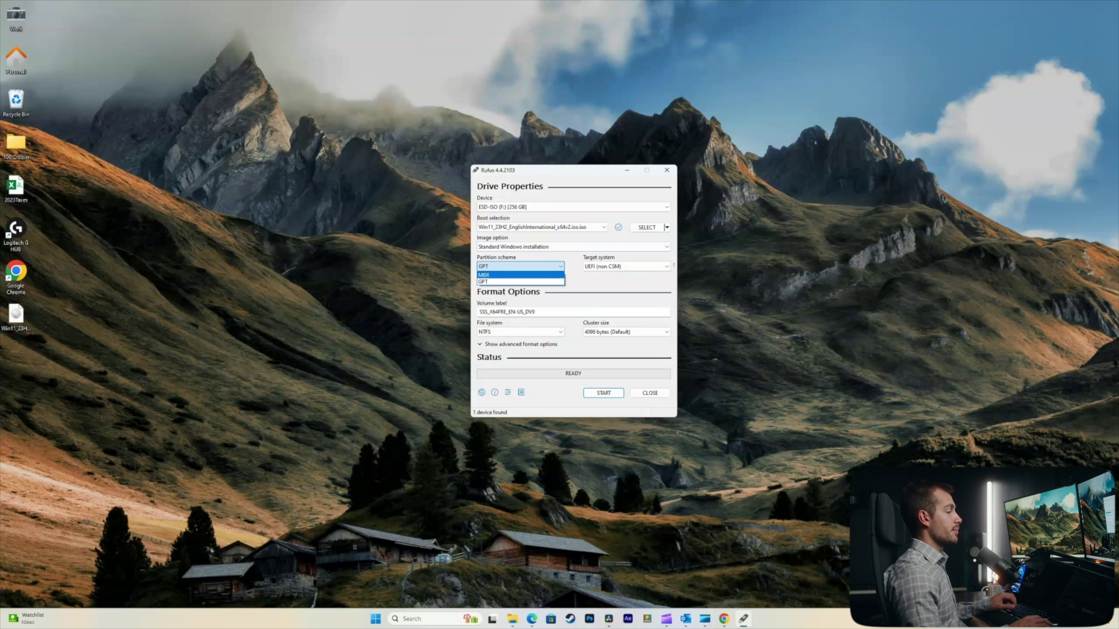
pyautogui.press('Escape')
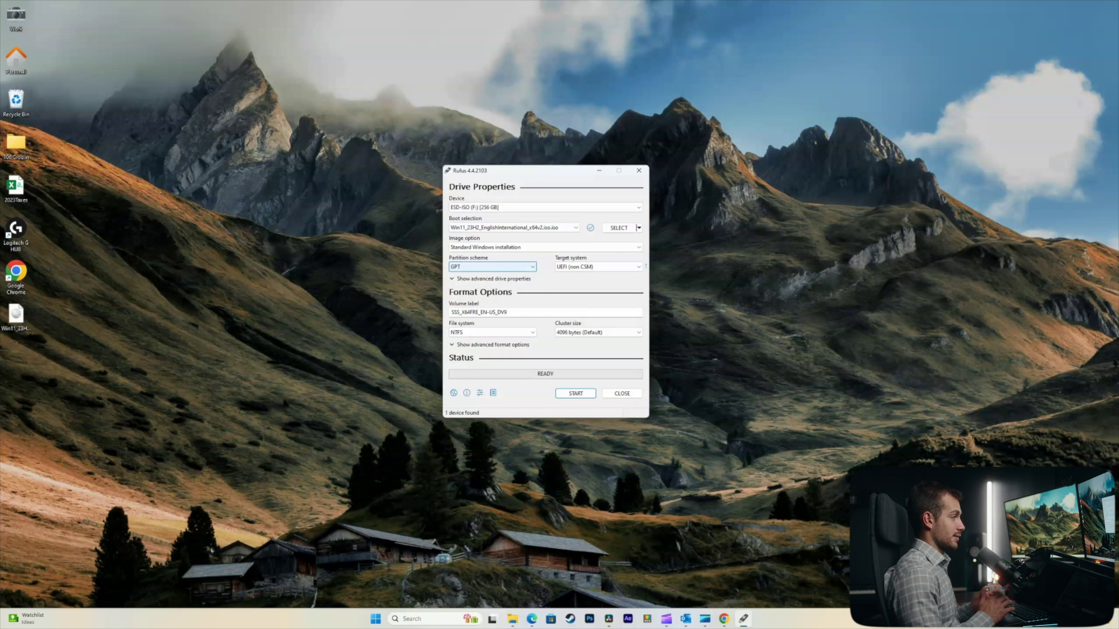
pyautogui.click(600, 267)
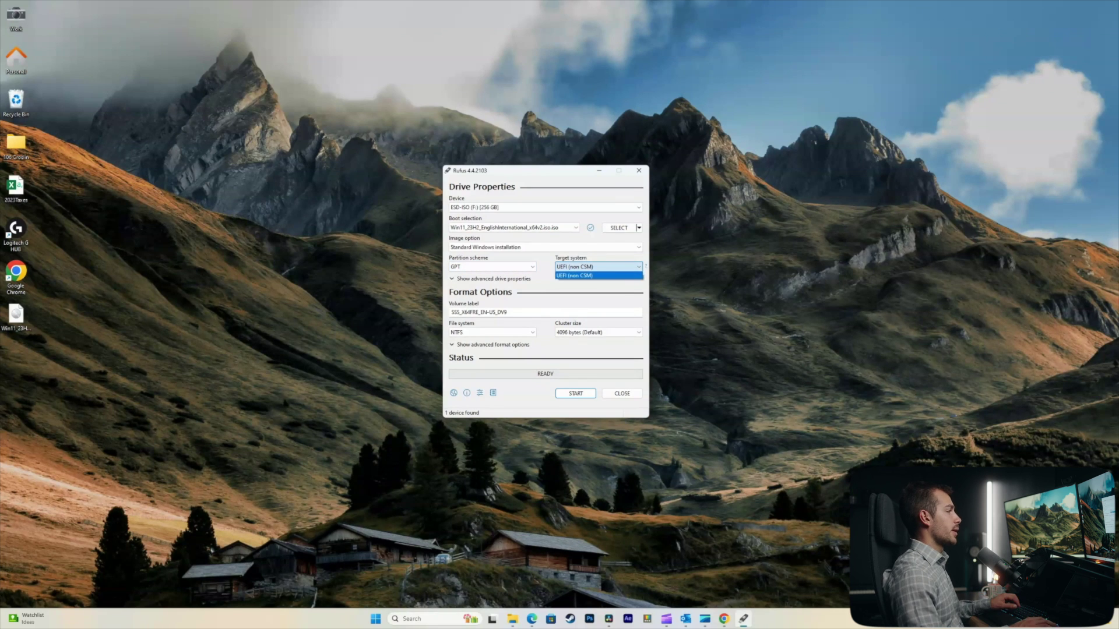
pyautogui.click(599, 267)
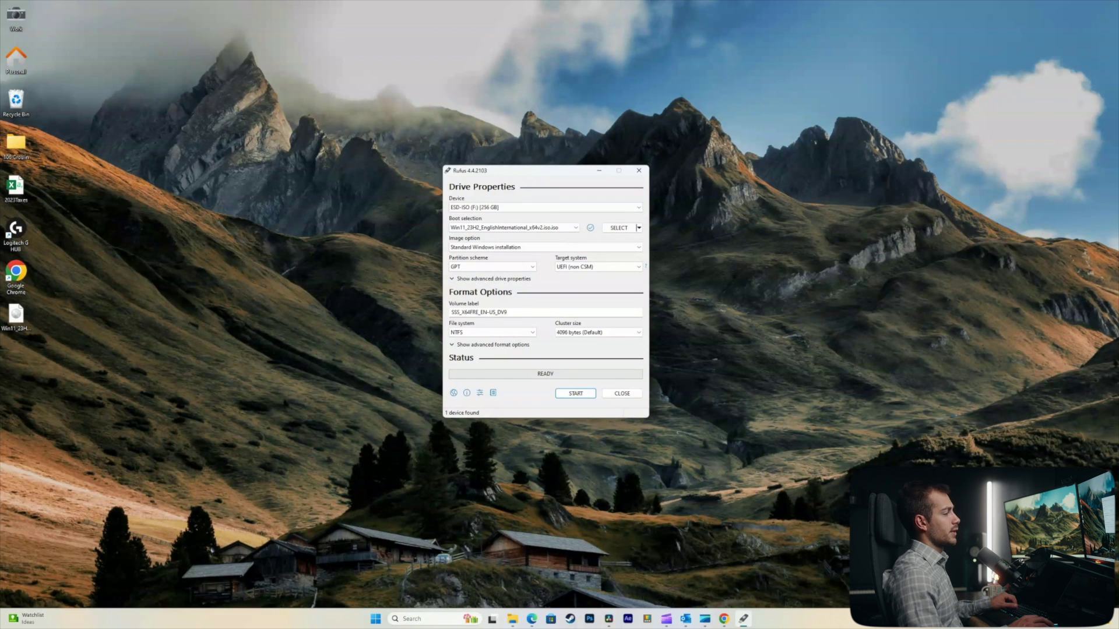
# - Write the bootable drive with the 4GB+ RAM, Secure Boot and TPM 2.0 requirement removed, accept erasing its data, and close Rufus
pyautogui.click(575, 393)
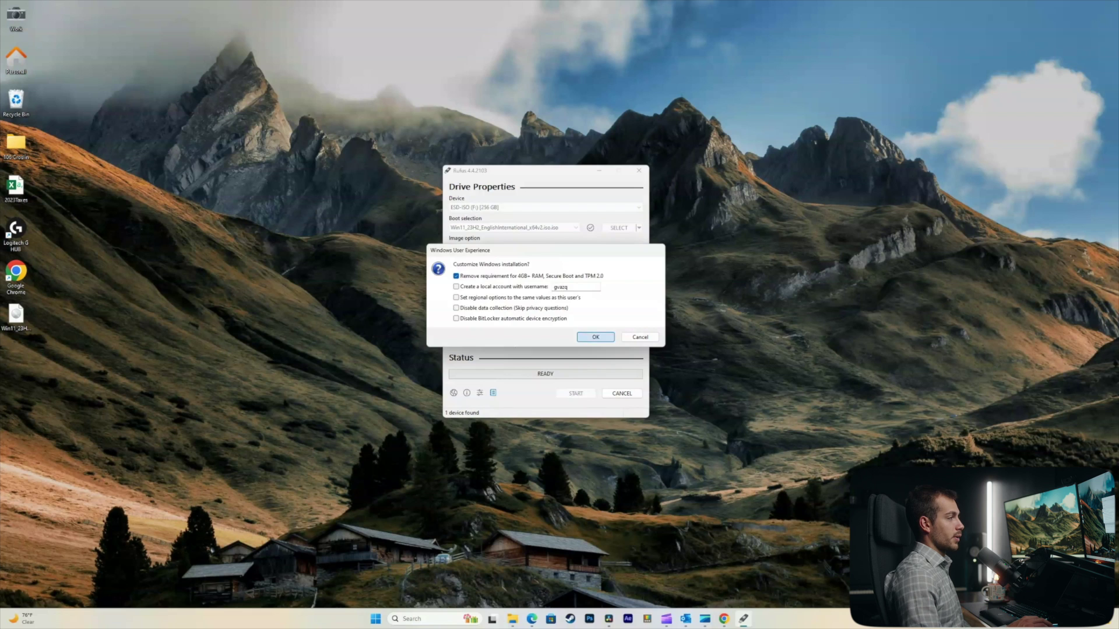
pyautogui.click(595, 338)
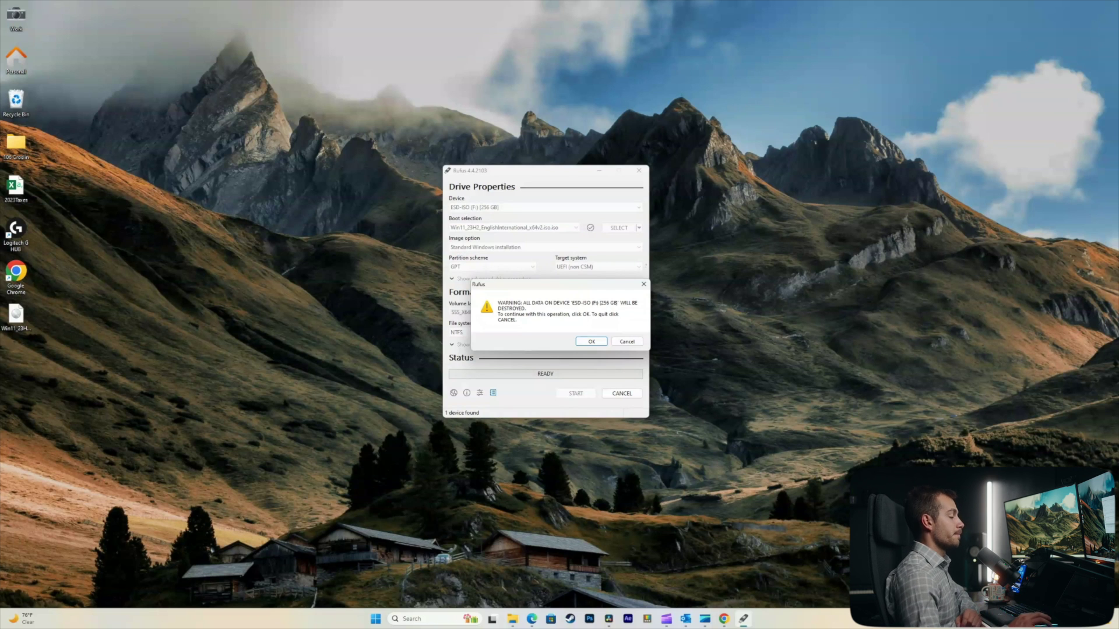
pyautogui.press('Return')
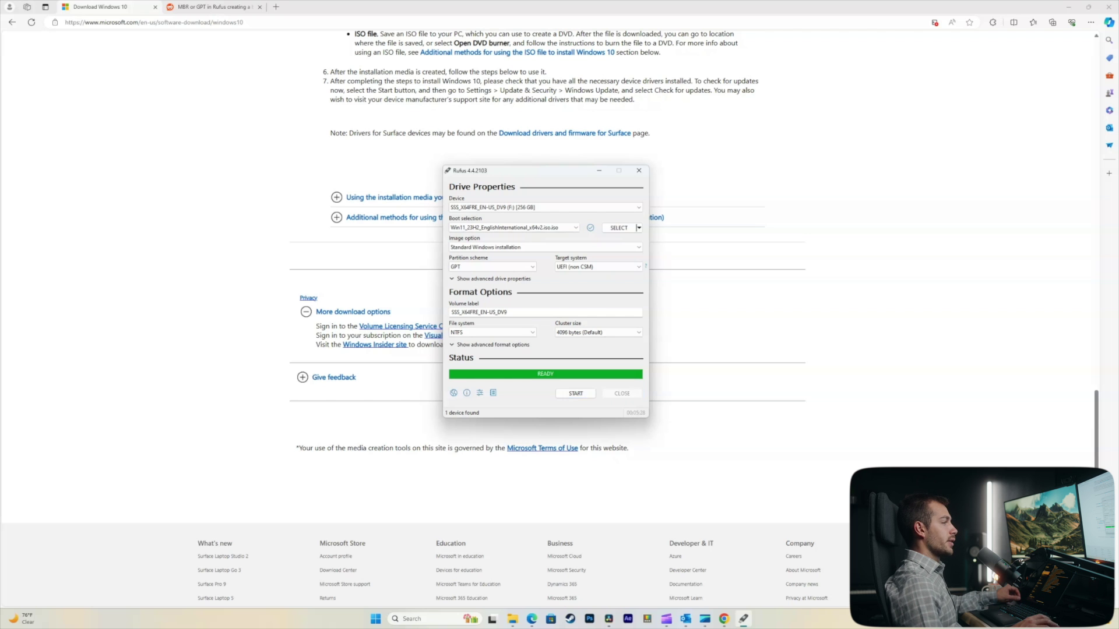
pyautogui.click(622, 394)
# - Minimize the browser, open the SSS_X64FRE_EN-US_DV9 (F:) drive in File Explorer, and move its window nearer the middle of the desktop
pyautogui.click(1068, 7)
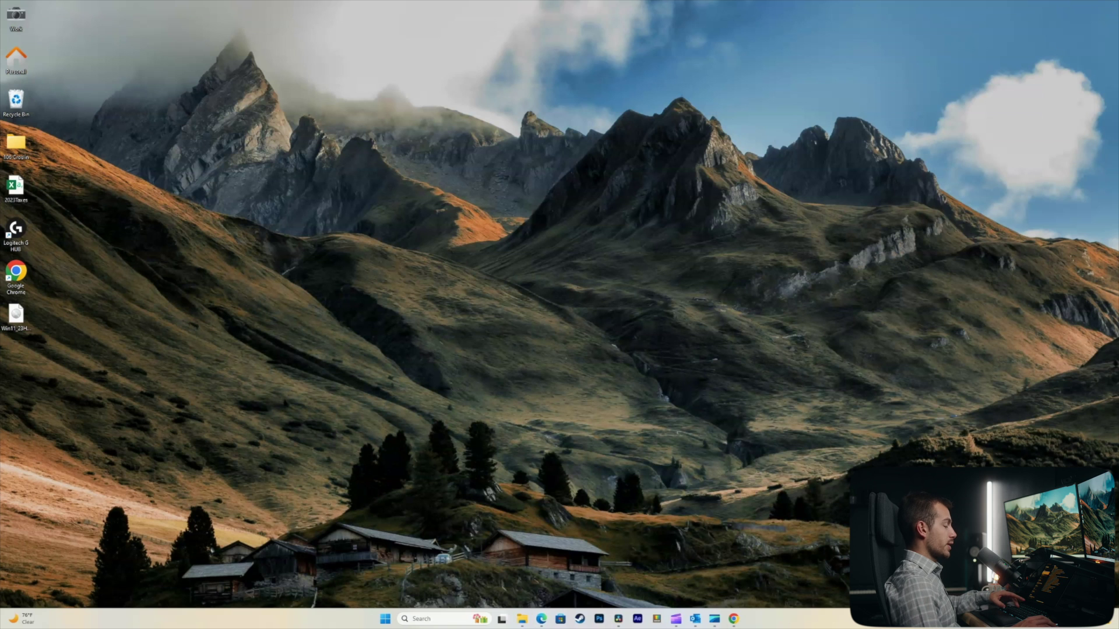
pyautogui.press('super+e')
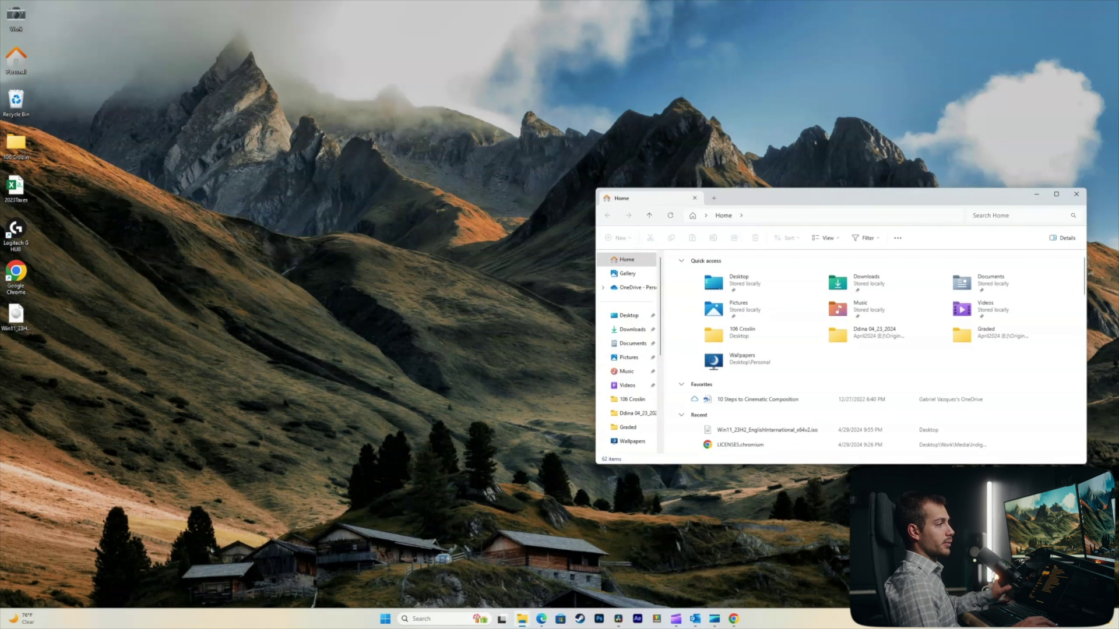
pyautogui.scroll(-3, 630, 386)
pyautogui.scroll(-2, 632, 410)
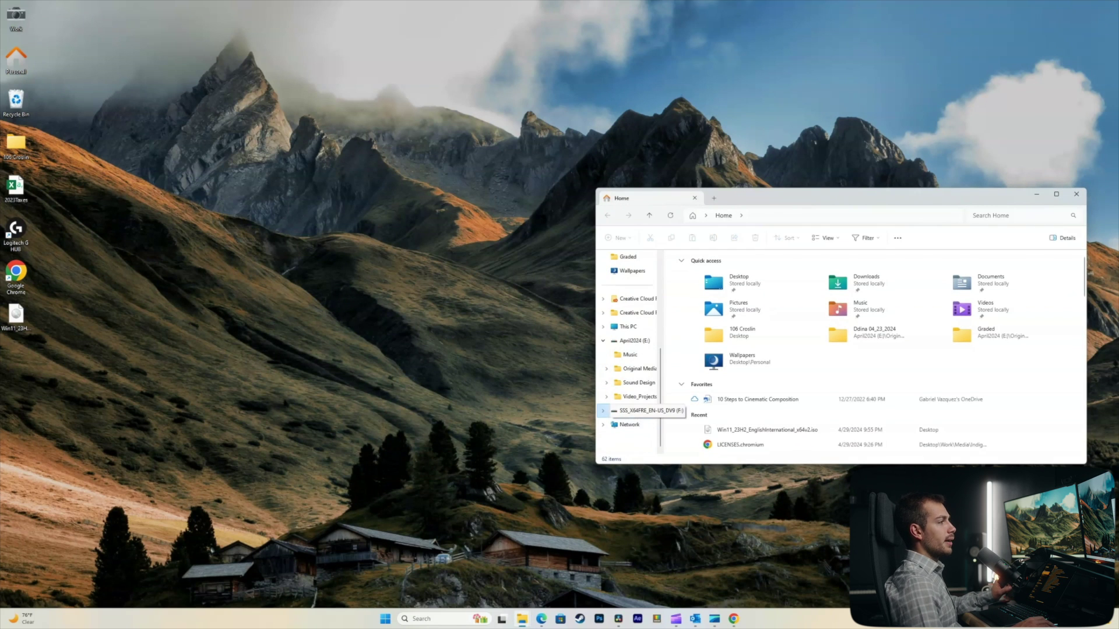
pyautogui.click(635, 410)
pyautogui.moveTo(738, 199); pyautogui.dragTo(536, 166)
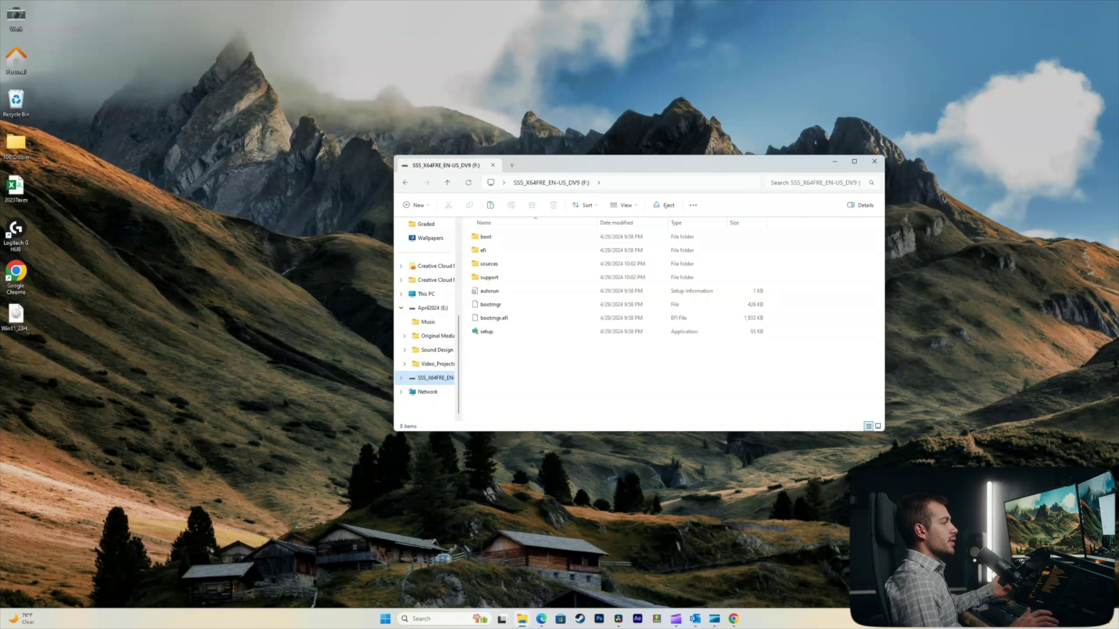
# - Inspect the setup application and the bootmgr.efi file on the F: drive
pyautogui.click(487, 331)
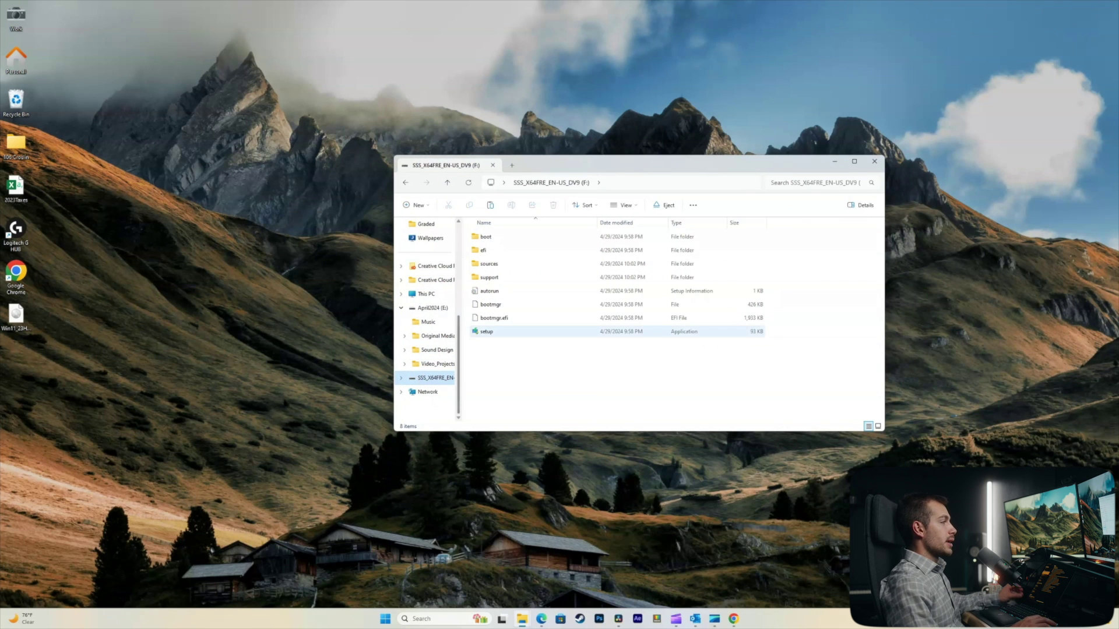
pyautogui.click(493, 317)
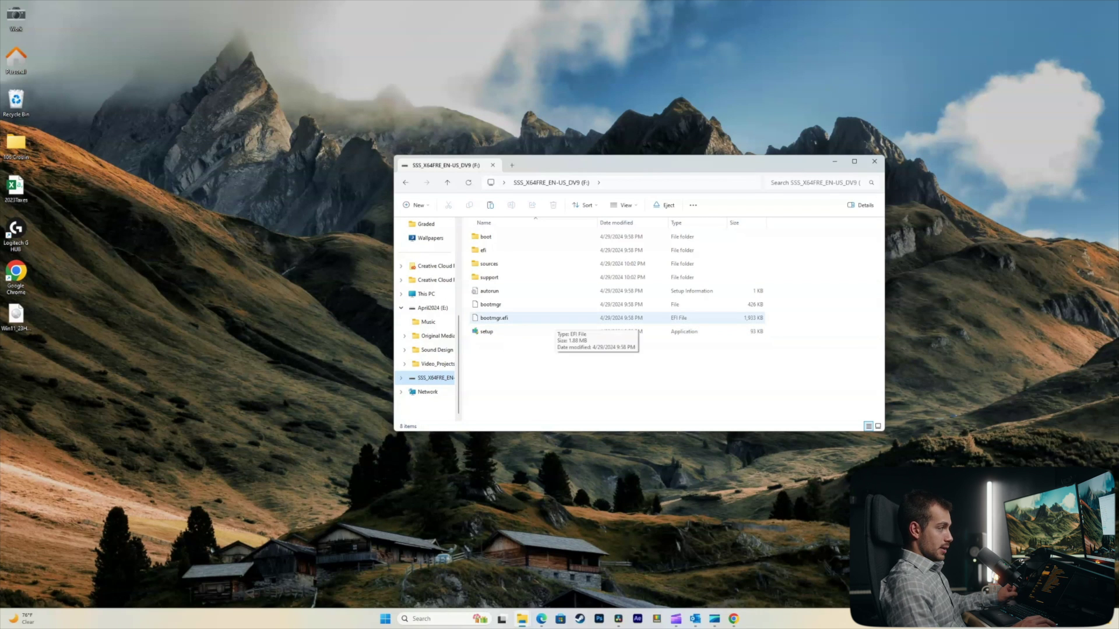
pyautogui.click(487, 331)
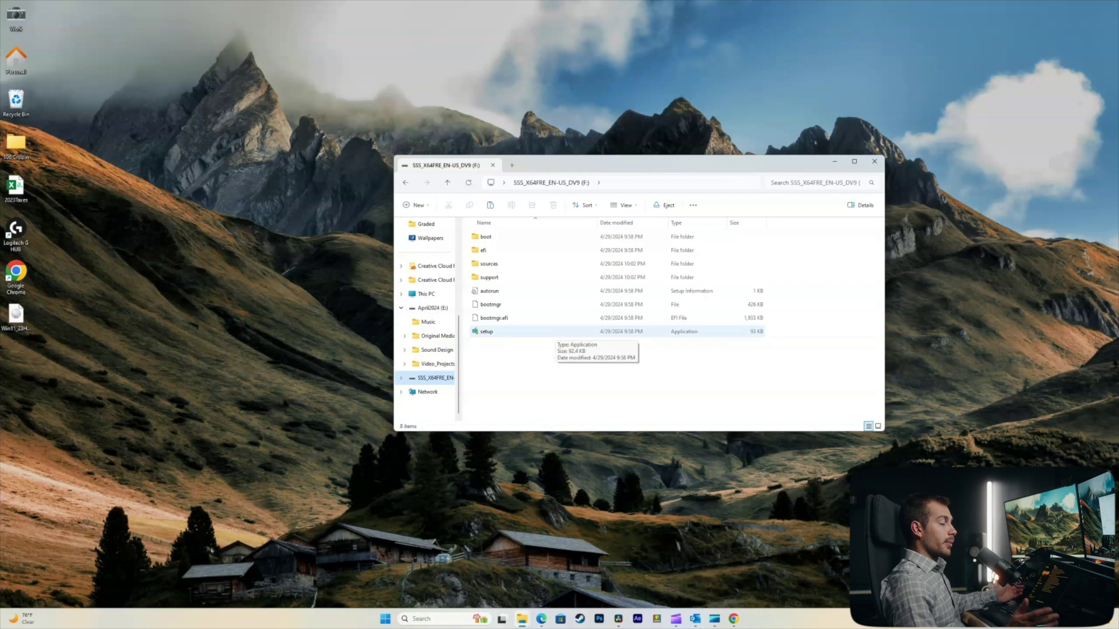